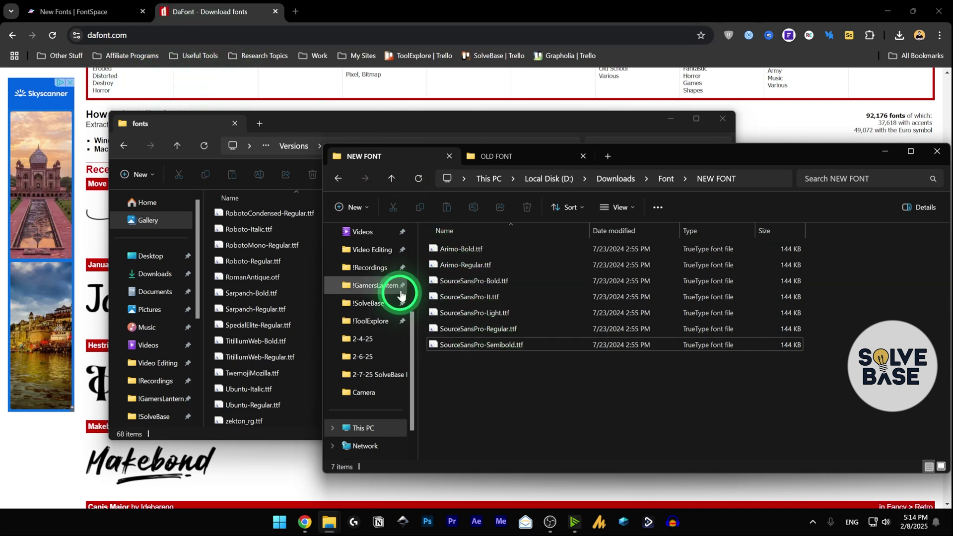
Copy the seven NEW FONT files and paste them into Roblox's fonts folder
click(472, 249)
shift+click(477, 343)
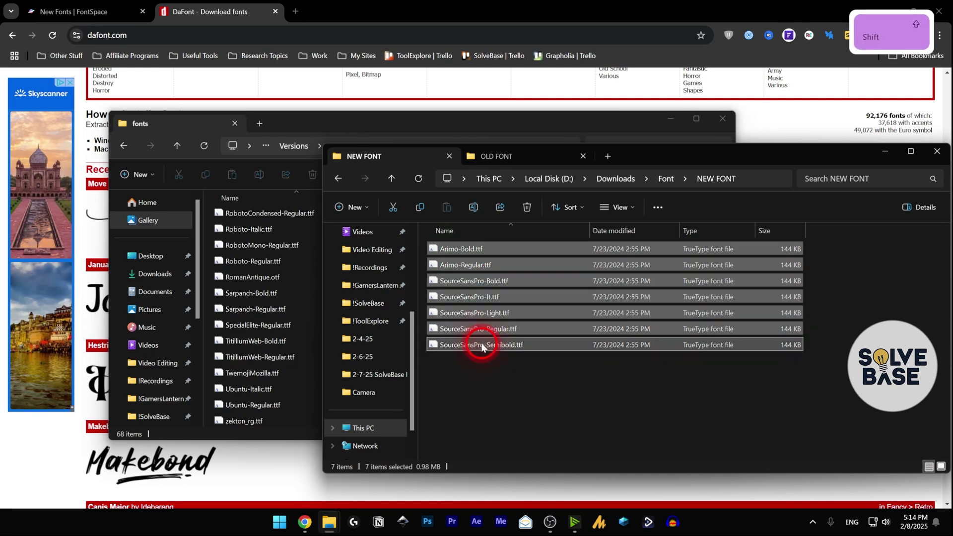
right_click(488, 299)
click(521, 217)
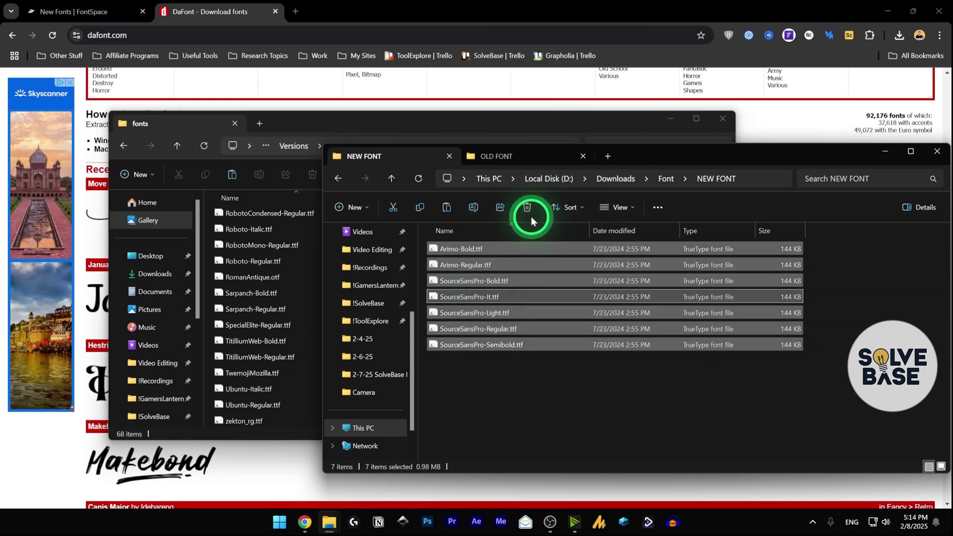
click(298, 123)
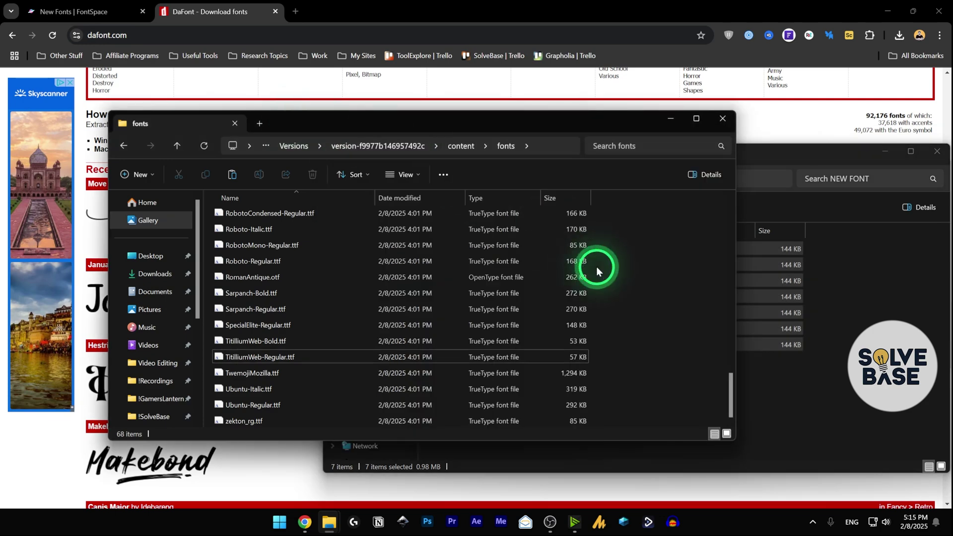
right_click(662, 305)
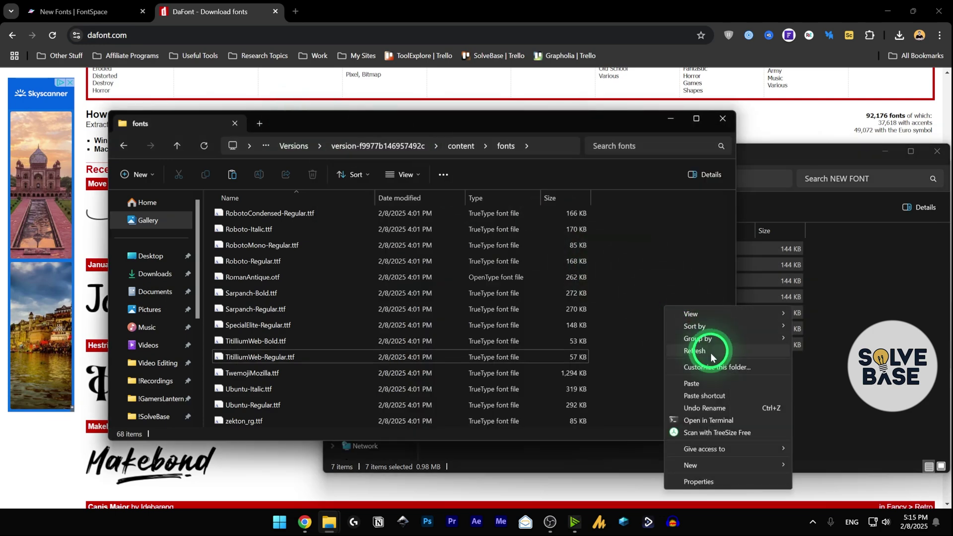
click(701, 382)
Rearrange the Explorer windows and switch to the OLD FONT folder
click(701, 374)
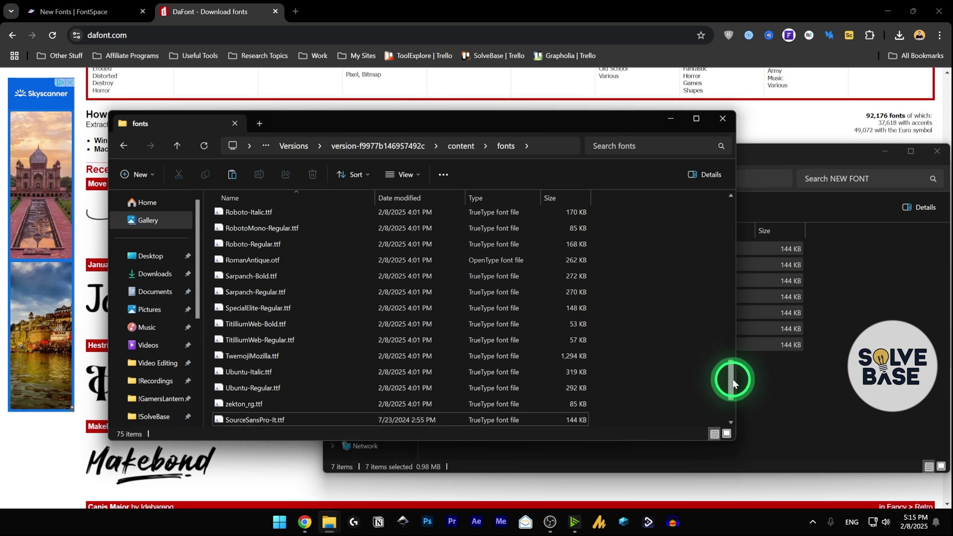
drag(732, 382, 734, 405)
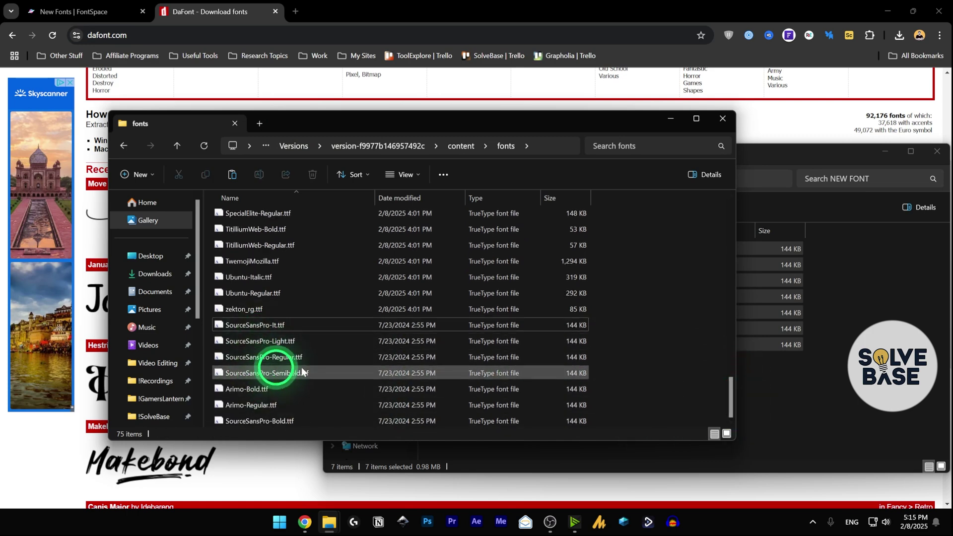
drag(729, 396, 729, 341)
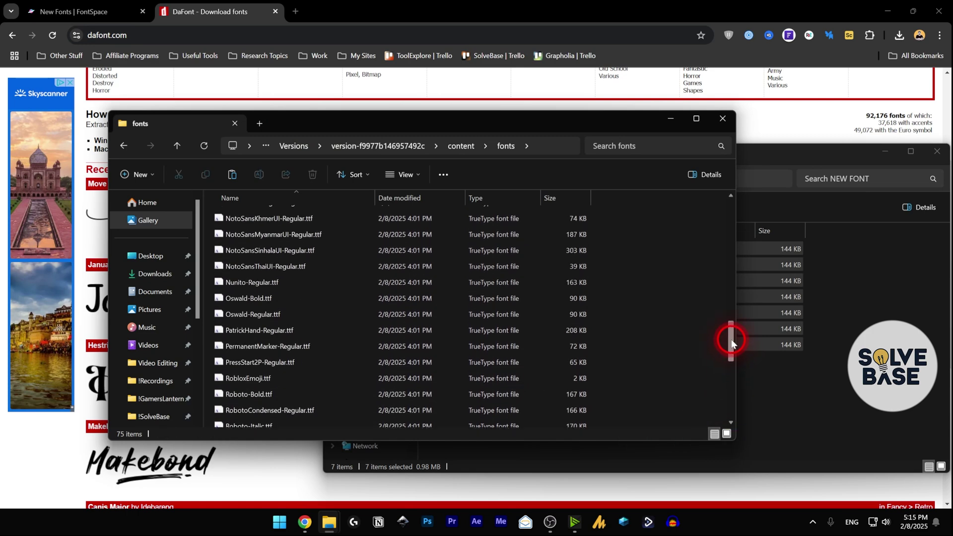
drag(387, 125, 487, 127)
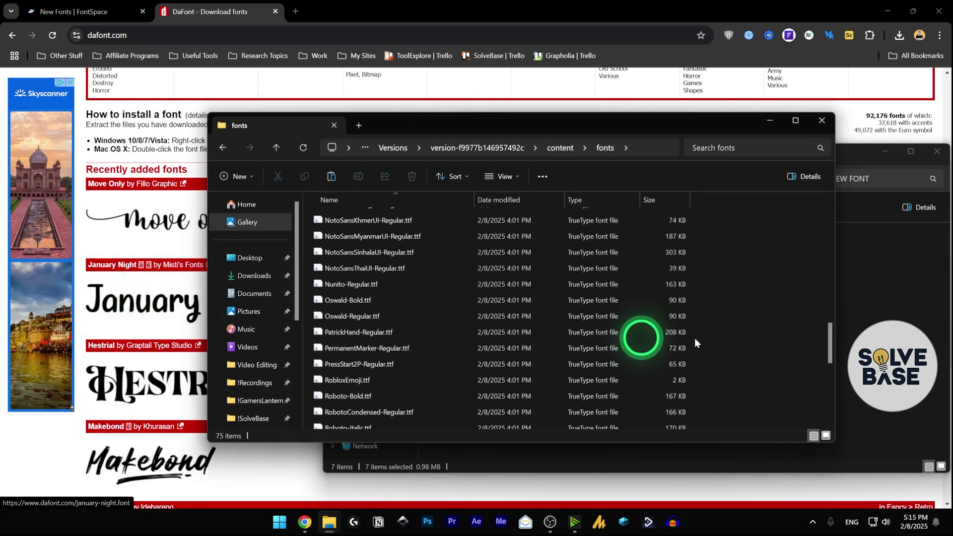
drag(828, 337, 825, 197)
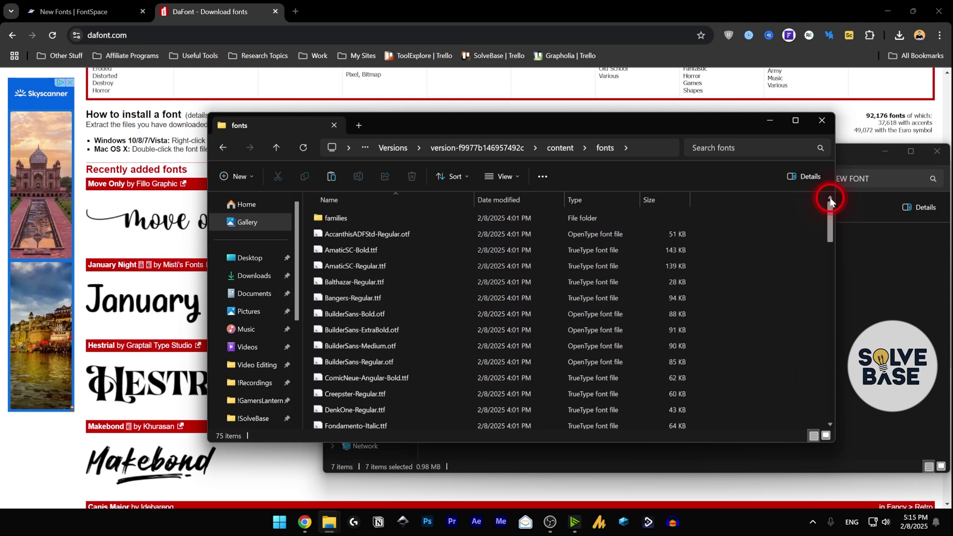
click(870, 270)
click(513, 156)
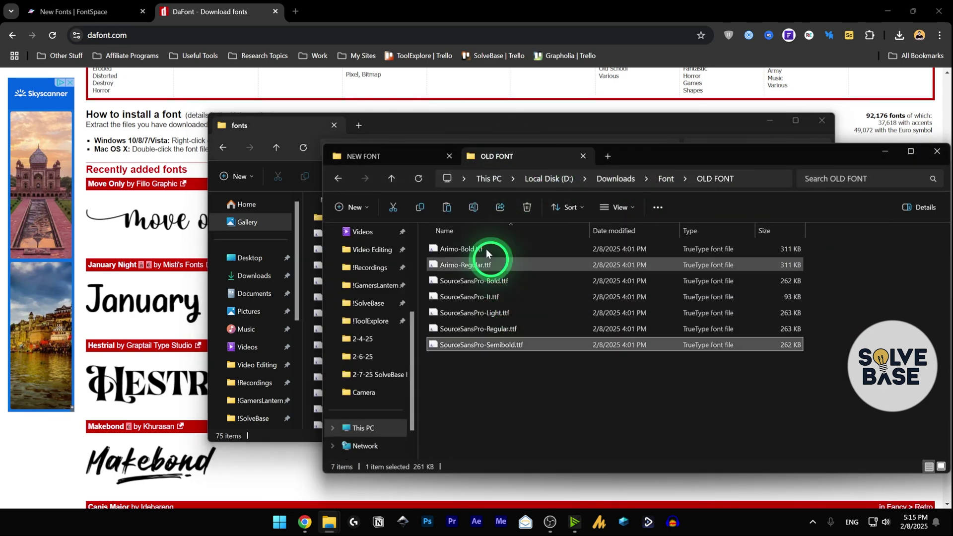
Select and copy all seven original font files in the OLD FONT folder
click(416, 130)
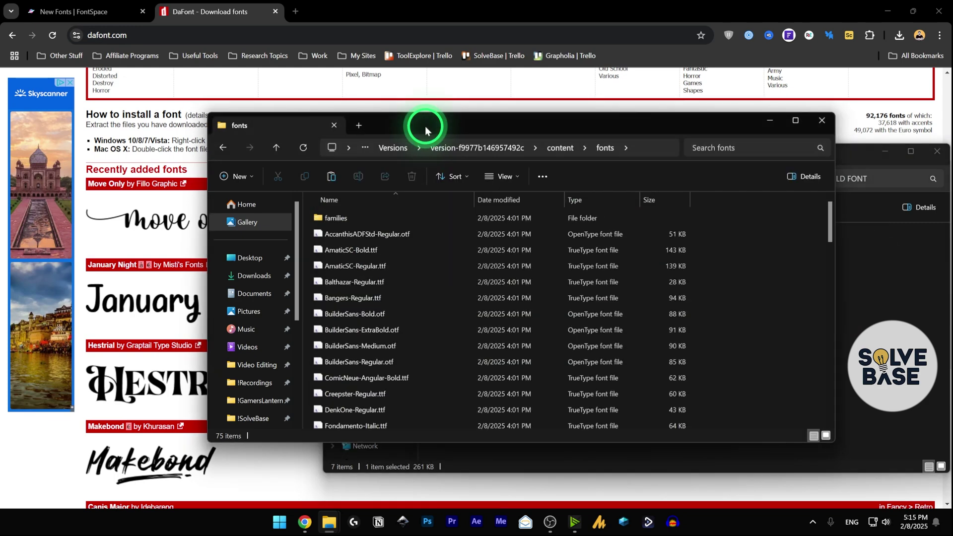
click(879, 278)
drag(511, 364, 472, 250)
drag(644, 156, 728, 158)
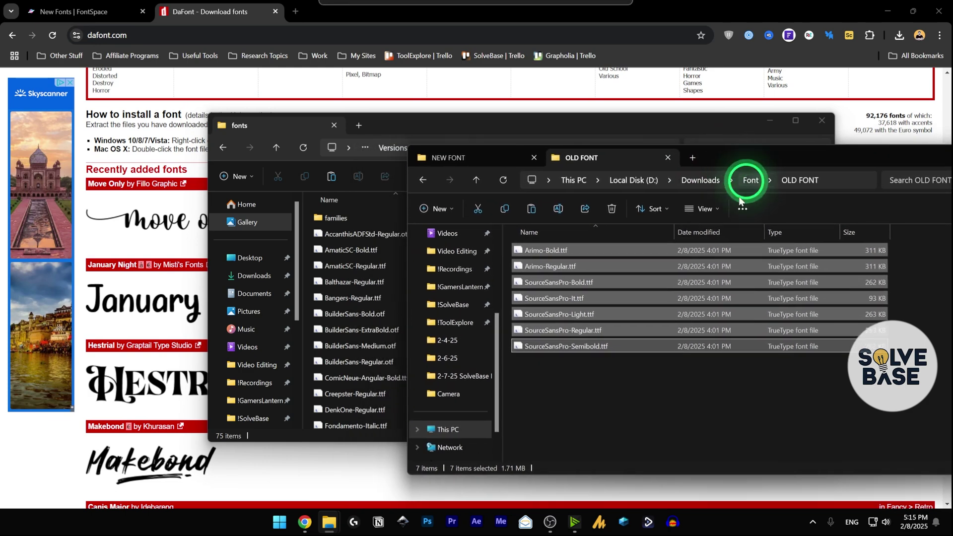
right_click(594, 250)
click(620, 430)
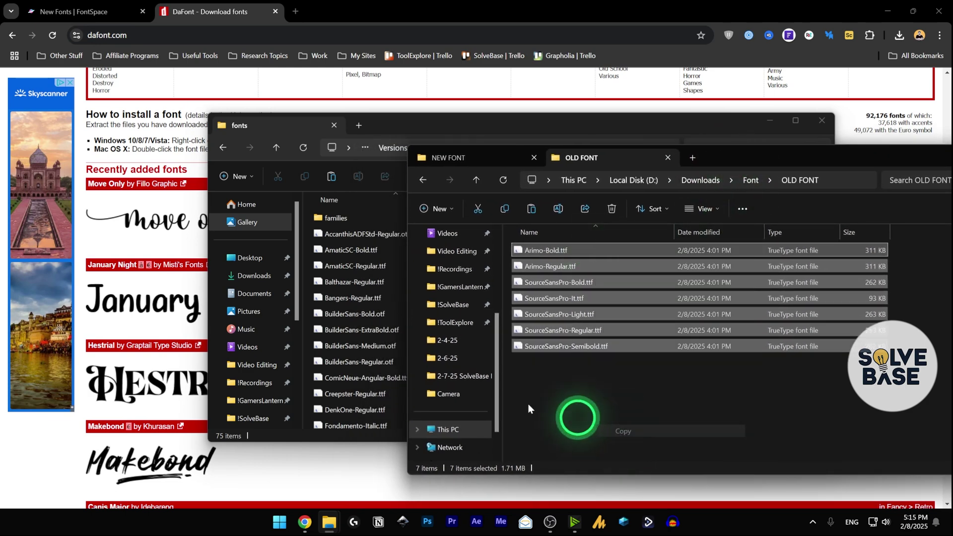
Paste the originals into Roblox's fonts folder, replacing the existing files
click(310, 325)
right_click(309, 326)
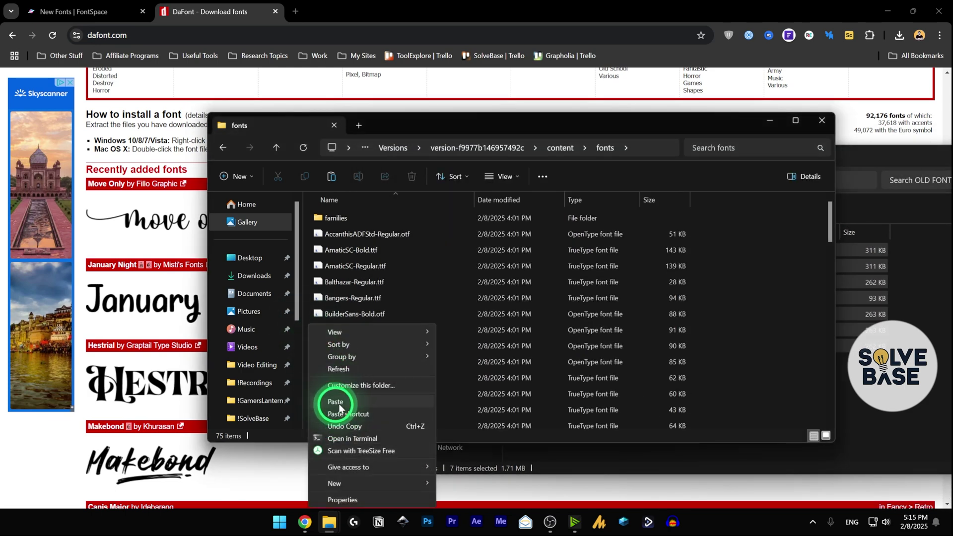
click(340, 402)
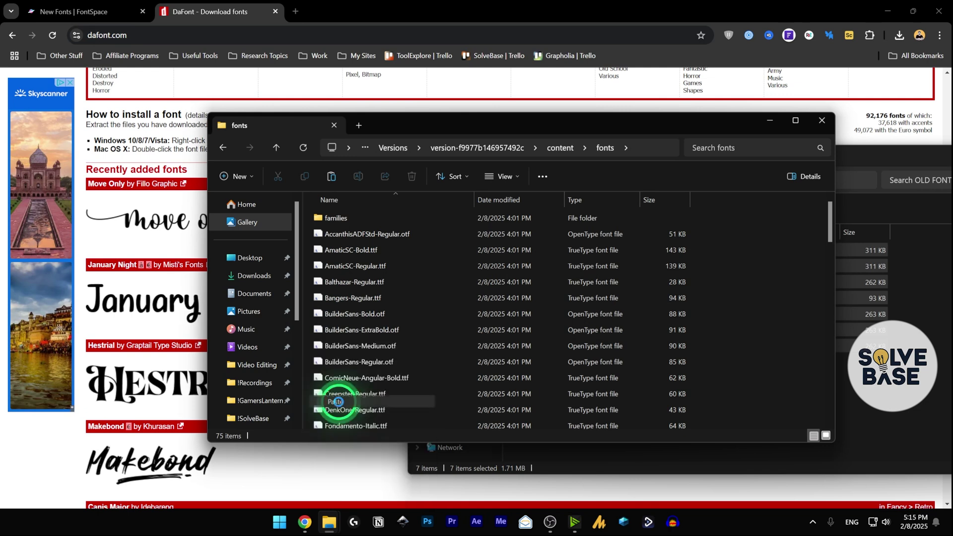
mouse_move(435, 167)
mouse_down()
mouse_move(413, 157)
mouse_move(426, 165)
mouse_up()
click(423, 227)
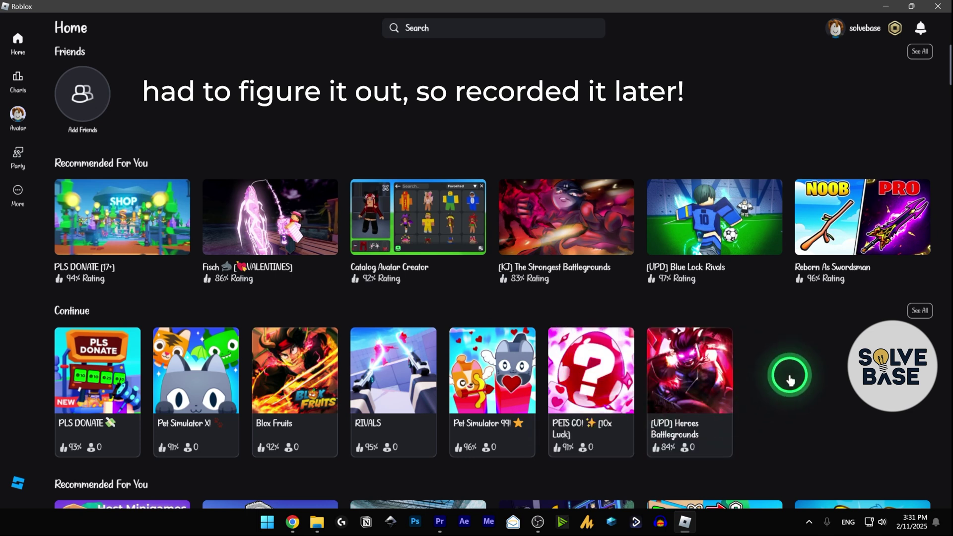
Bring NEW FONT forward to select a font file, then switch to Chrome's Roblox home page
mouse_move(318, 519)
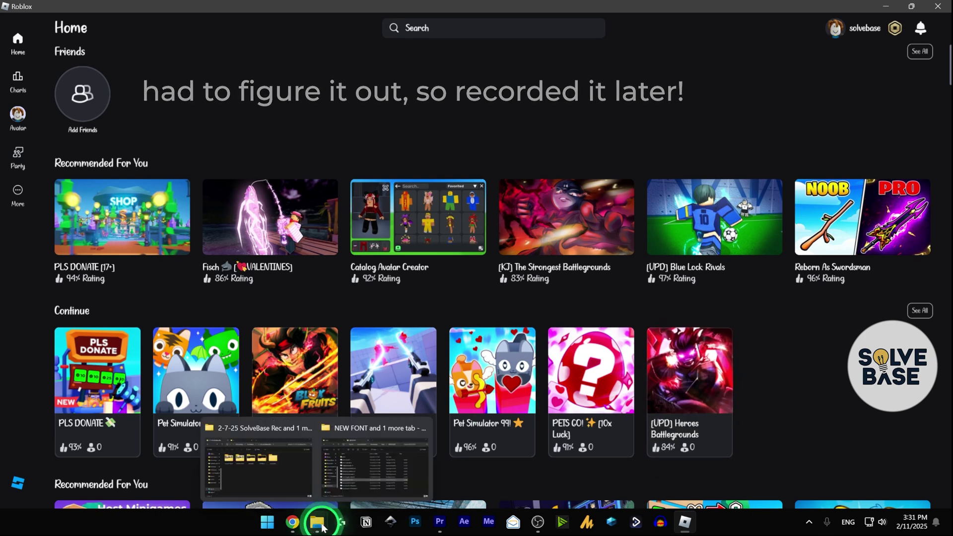
click(362, 472)
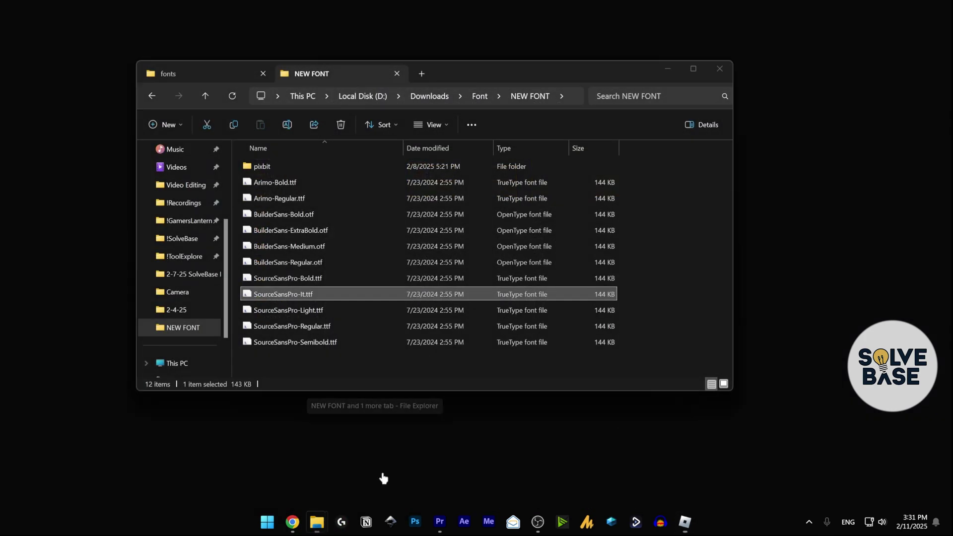
click(374, 307)
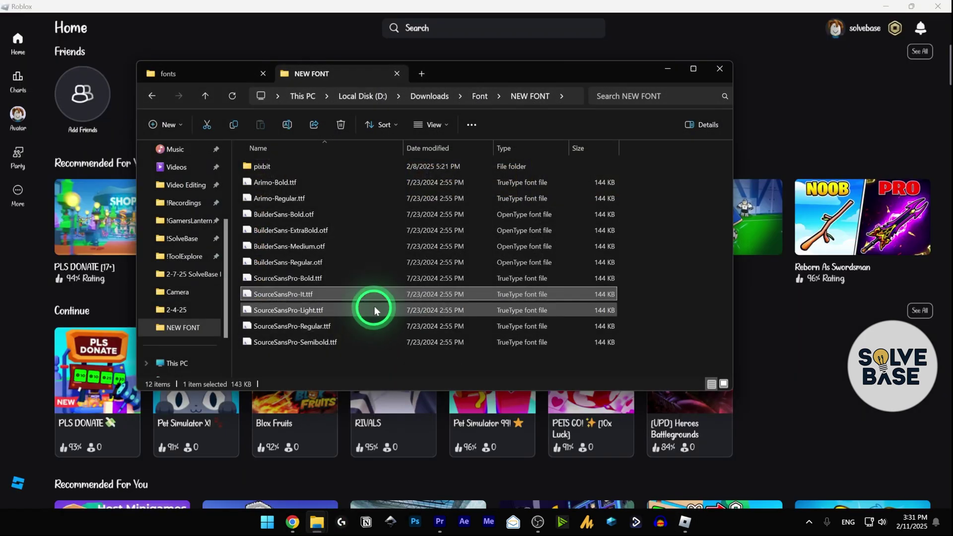
click(293, 518)
Inspect the Builder Sans font-family value in DevTools Styles, then bring up File Explorer
click(670, 272)
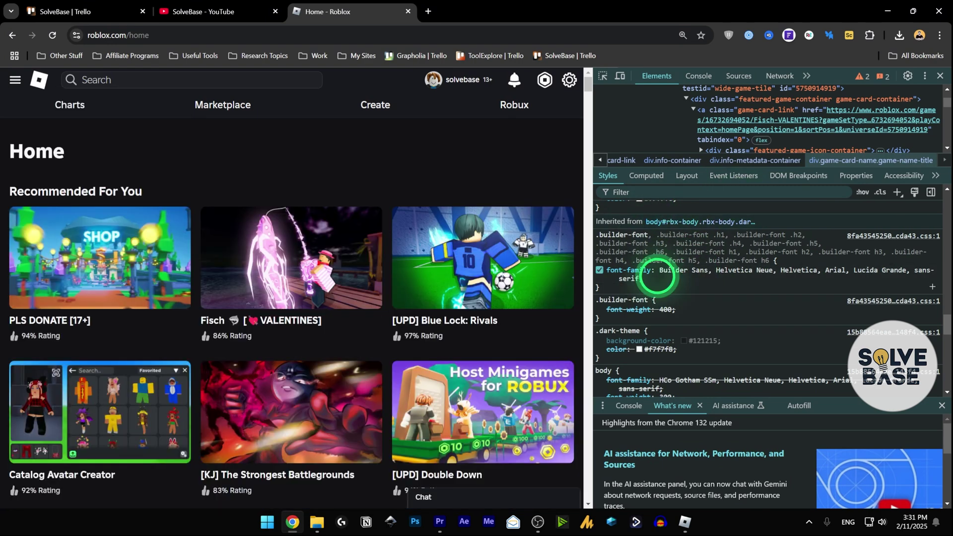
click(310, 522)
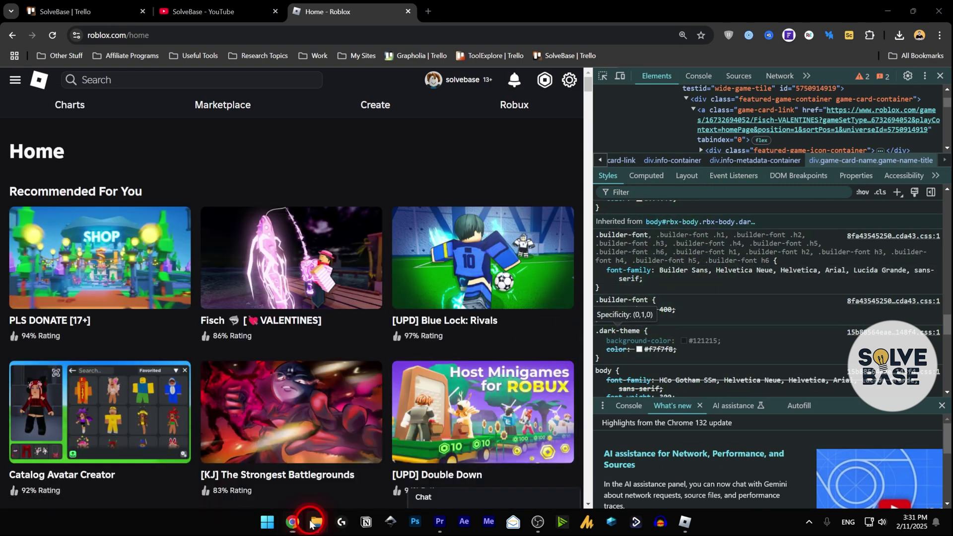
mouse_move(364, 475)
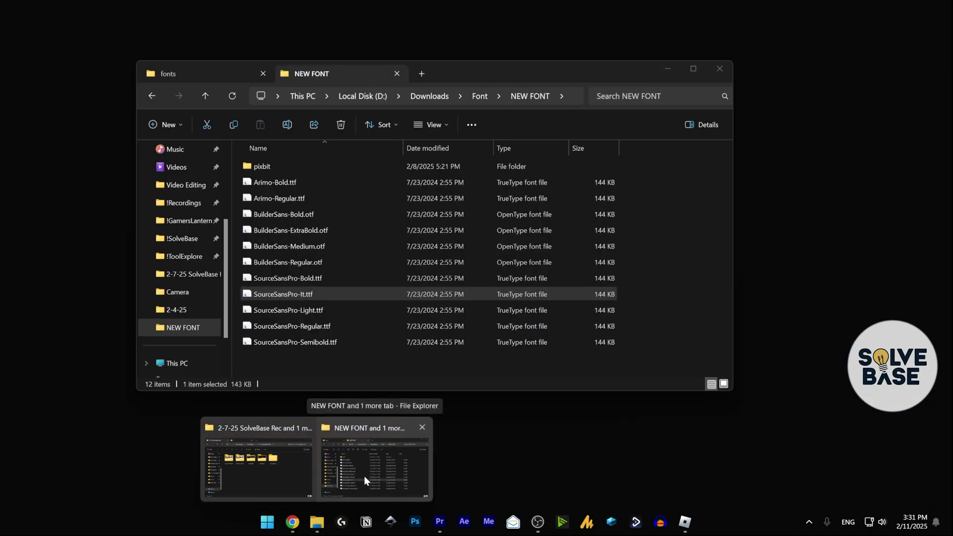
Bring up Roblox's fonts folder and maximize its window
click(314, 213)
click(522, 226)
click(528, 75)
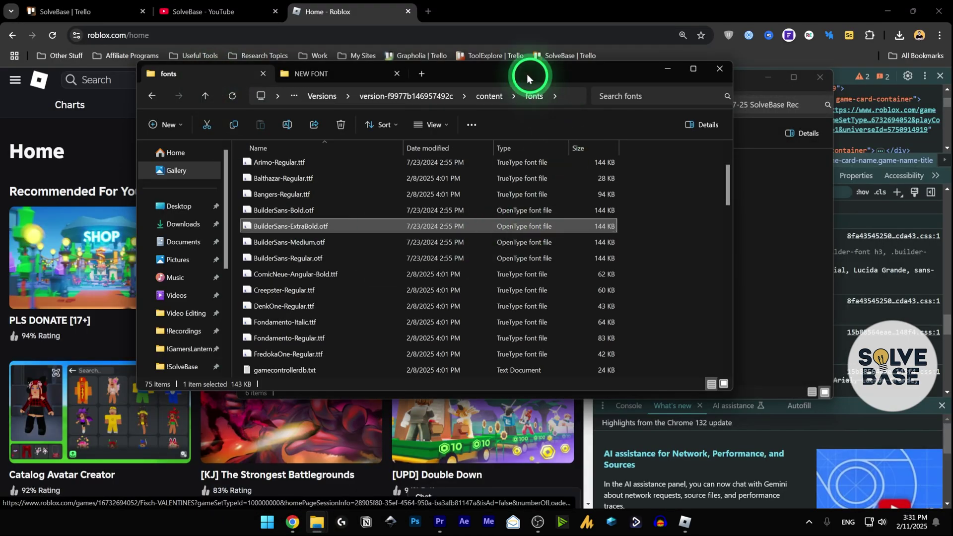
double_click(528, 73)
drag(945, 187, 948, 141)
Scroll the fonts list and compare against NEW FONT, checking the Arimo and BuilderSans files
click(141, 168)
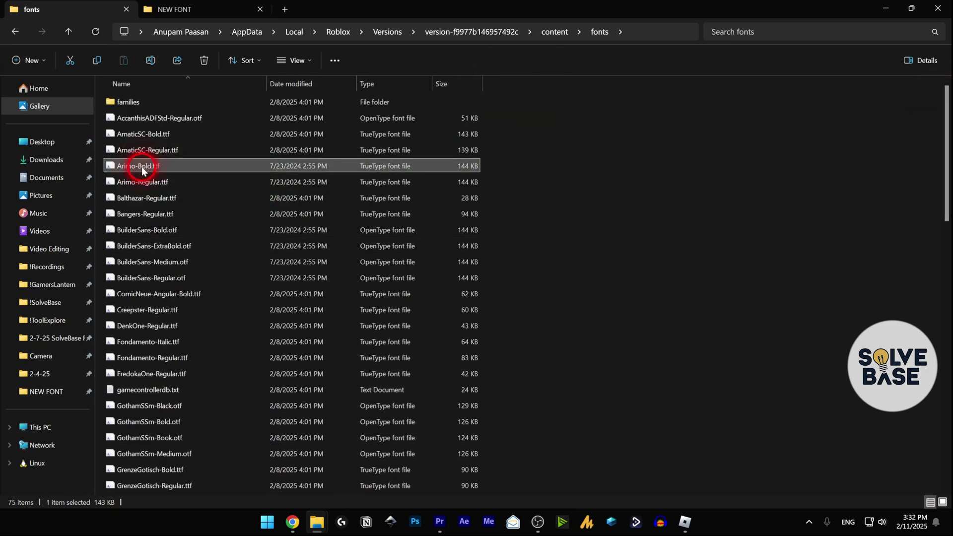
scroll(258, 228, down, 3)
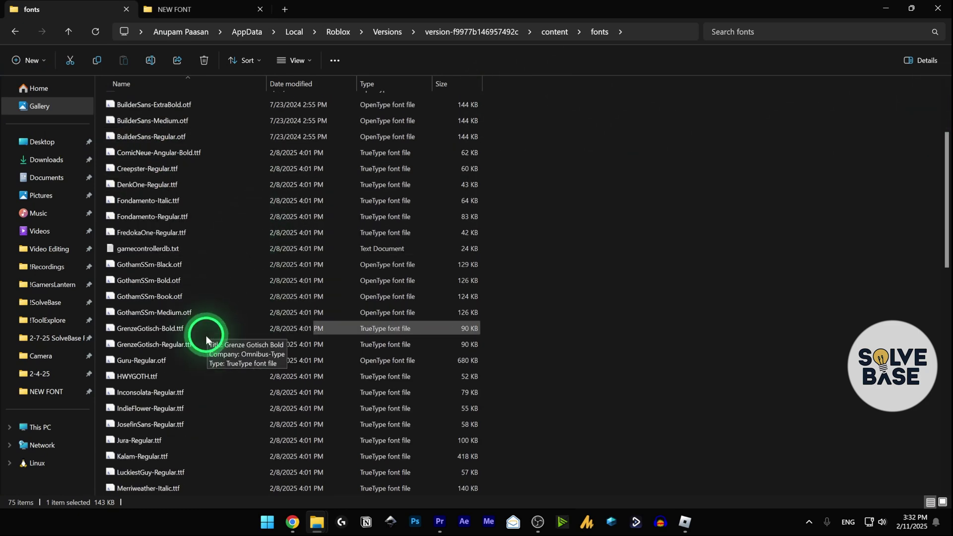
scroll(206, 343, down, 9)
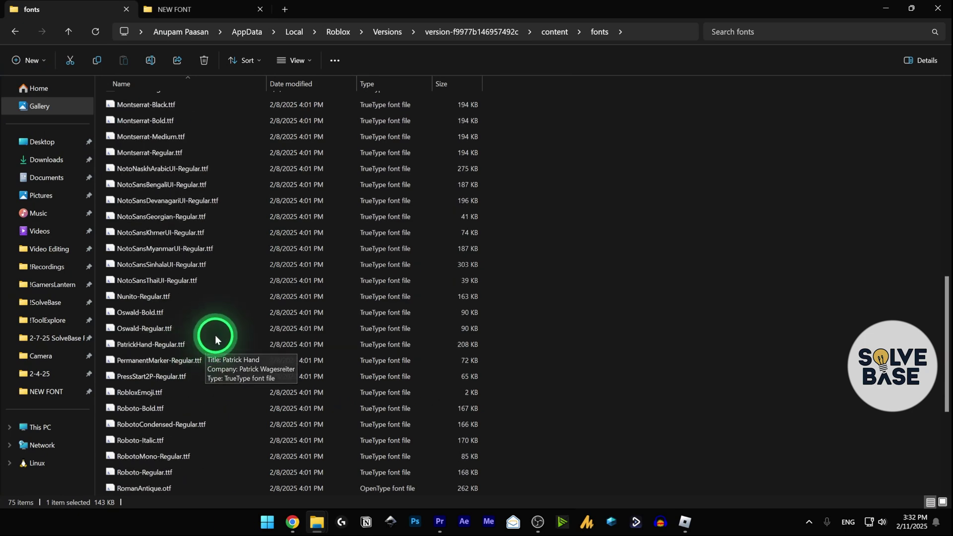
scroll(215, 335, down, 4)
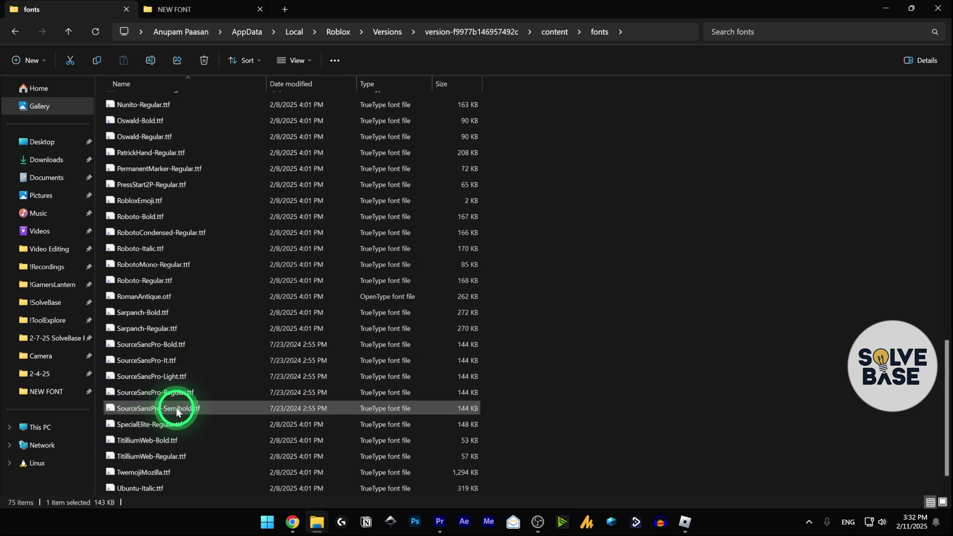
scroll(177, 409, up, 13)
click(184, 10)
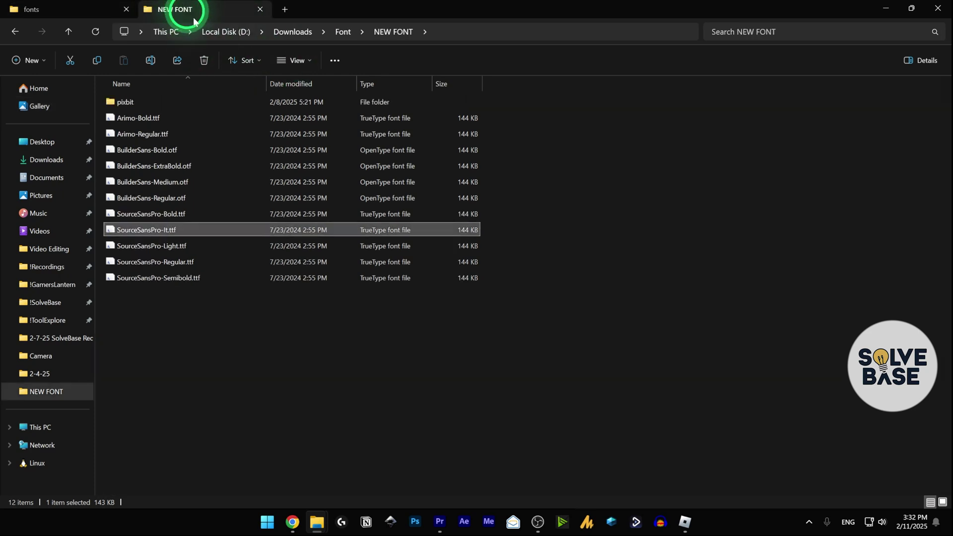
click(72, 10)
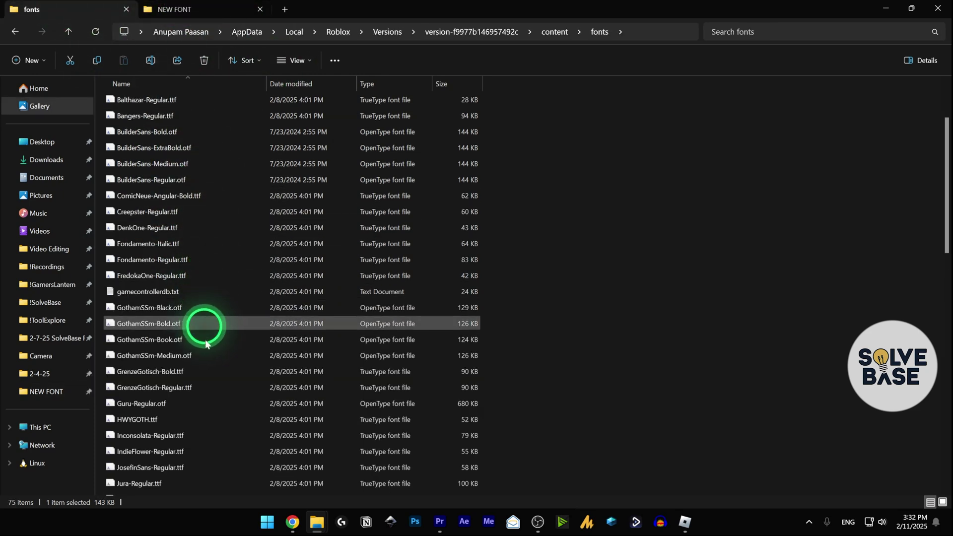
scroll(203, 297, up, 2)
scroll(163, 223, down, 1)
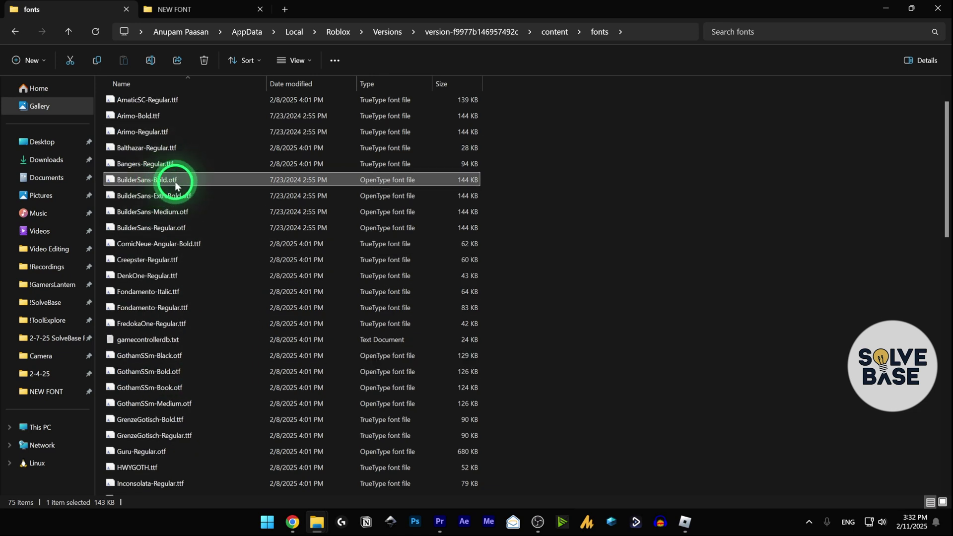
click(153, 164)
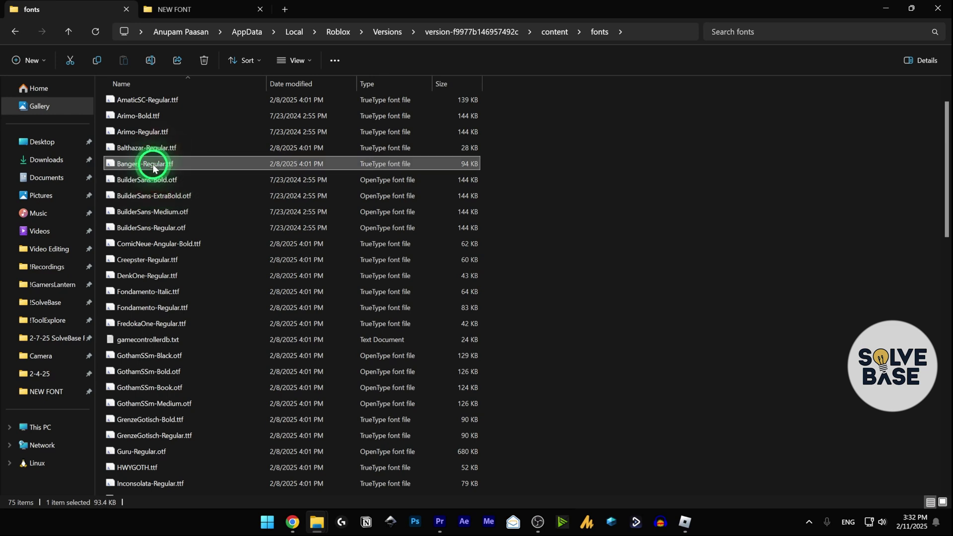
click(155, 182)
Select the four BuilderSans fonts and drag them to the NEW FONT tab
shift+click(160, 196)
shift+click(162, 212)
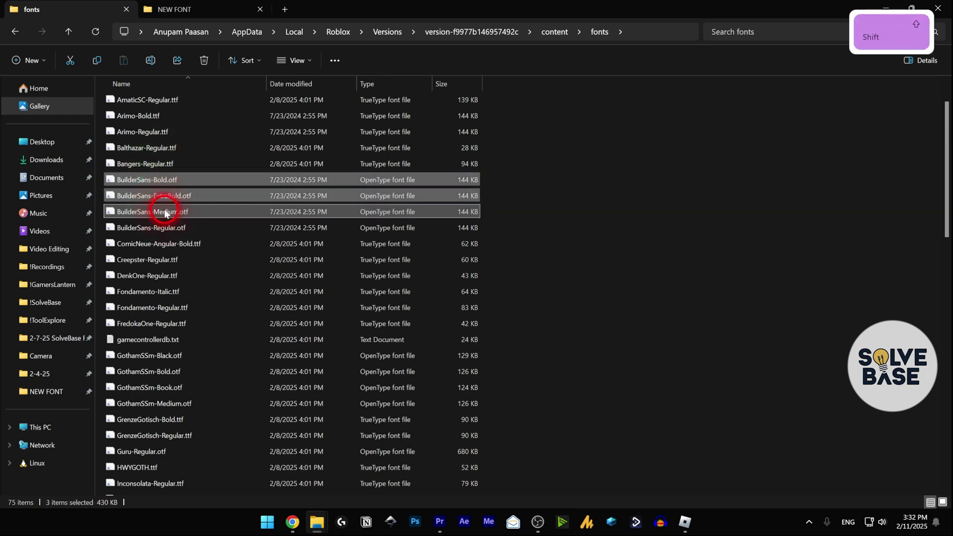
shift+click(165, 229)
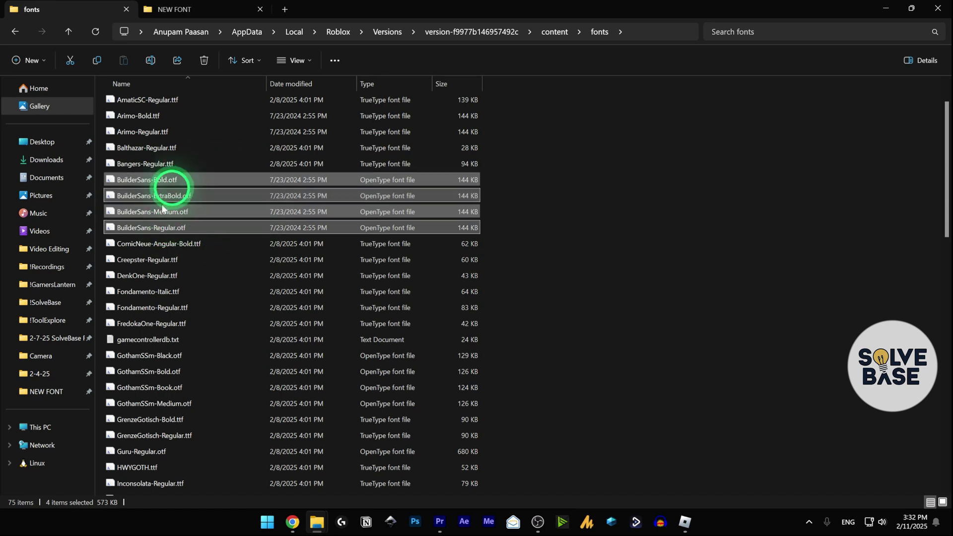
drag(189, 181, 342, 35)
Open the OLD FONT x backup folder, then return to OLD FONT
click(342, 33)
double_click(158, 119)
double_click(129, 101)
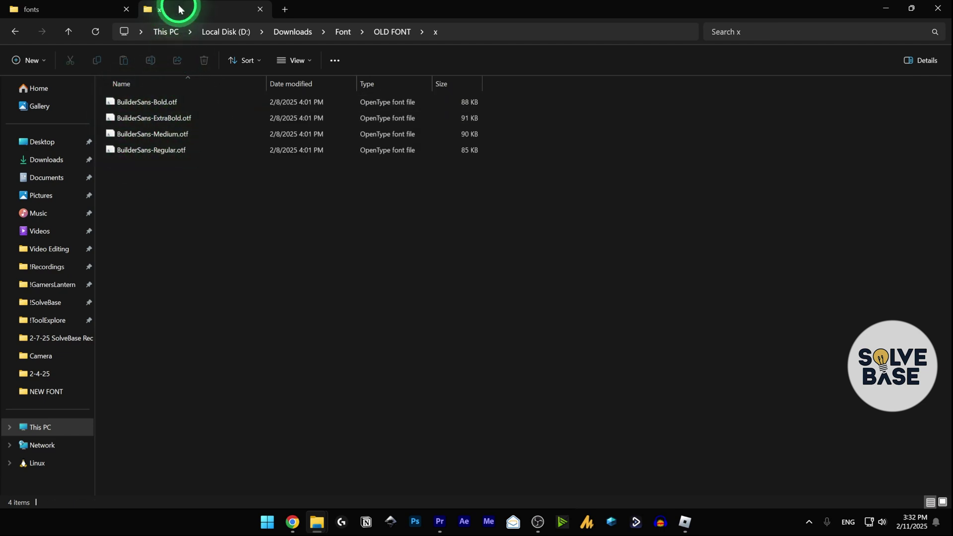
click(388, 35)
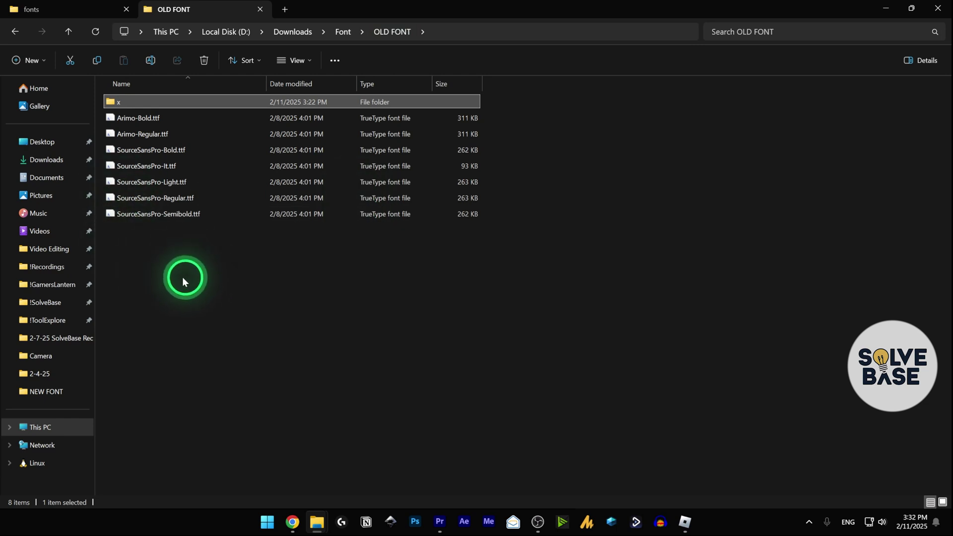
Open the NEW FONT folder and select its four BuilderSans font files
click(341, 31)
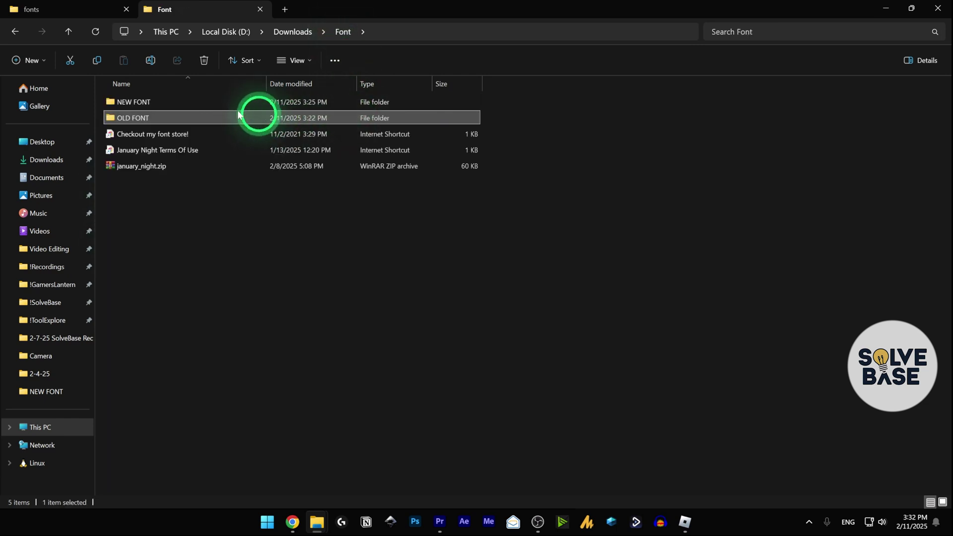
double_click(128, 102)
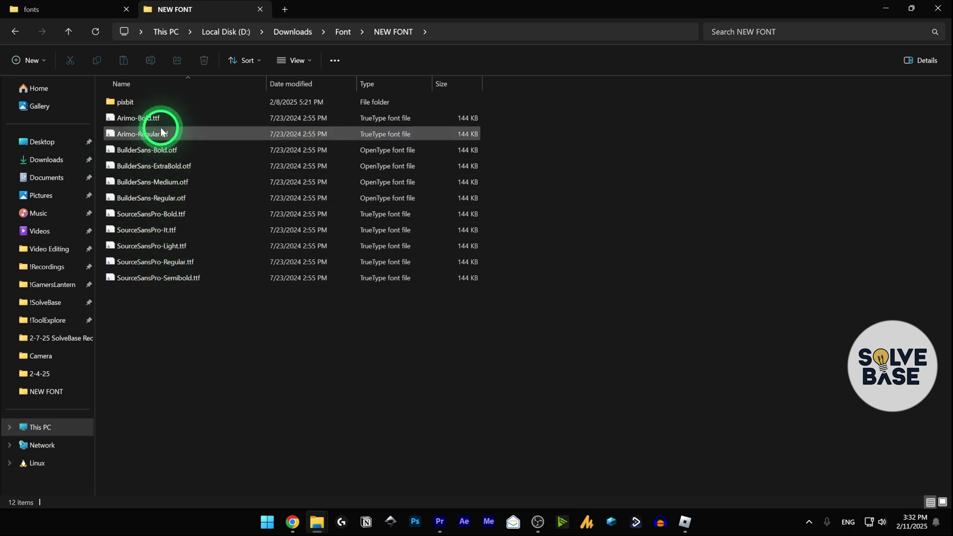
key(End)
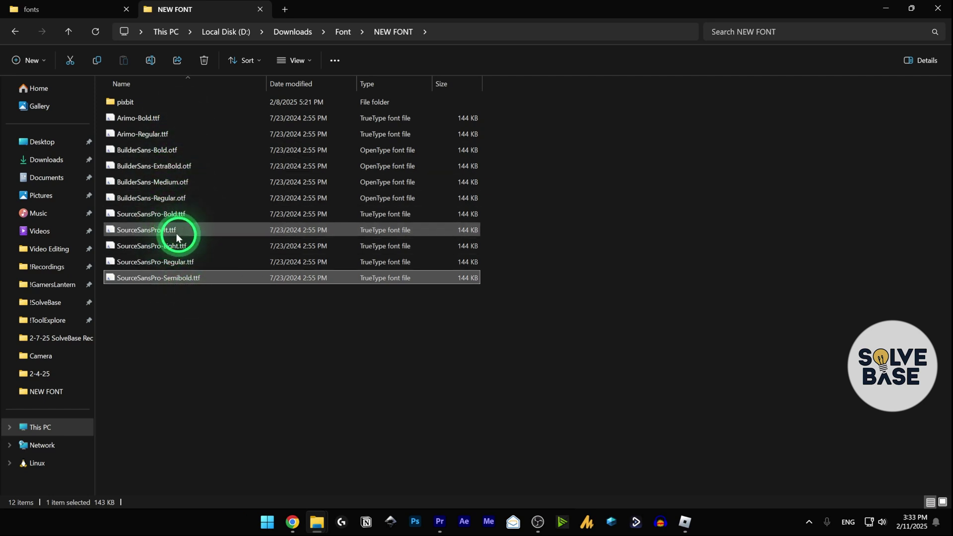
click(185, 196)
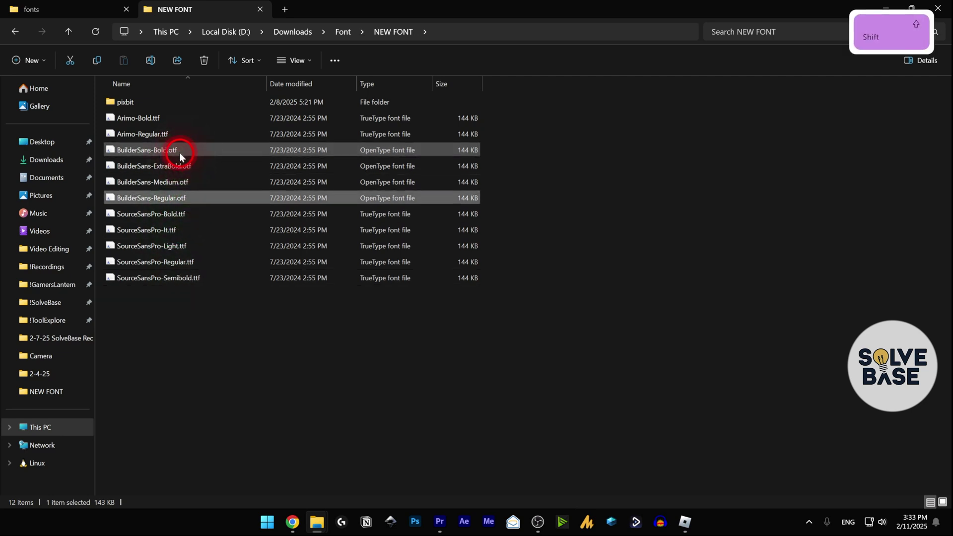
shift+click(180, 152)
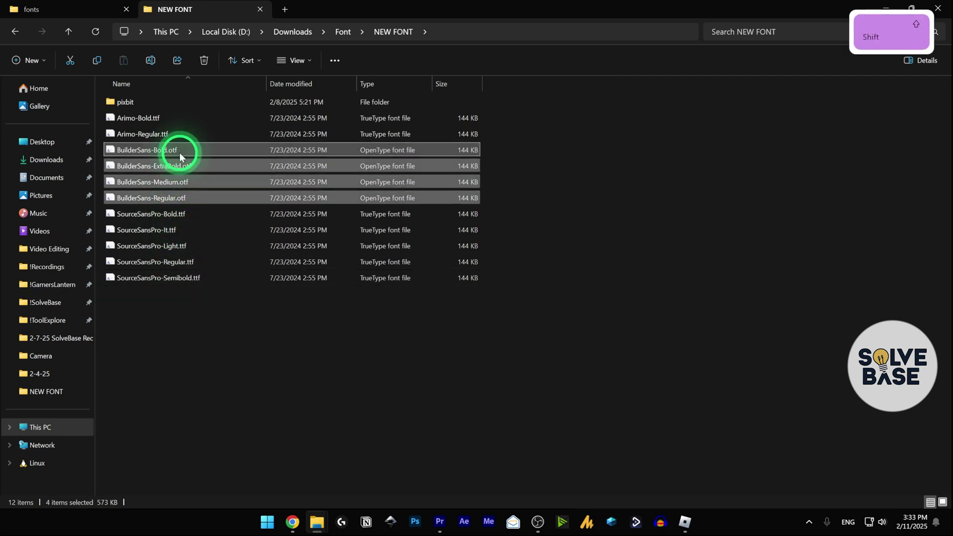
Copy Arimo-Regular.ttf and paste four duplicates of it
click(122, 136)
key(ctrl+c)
key(ctrl+v)
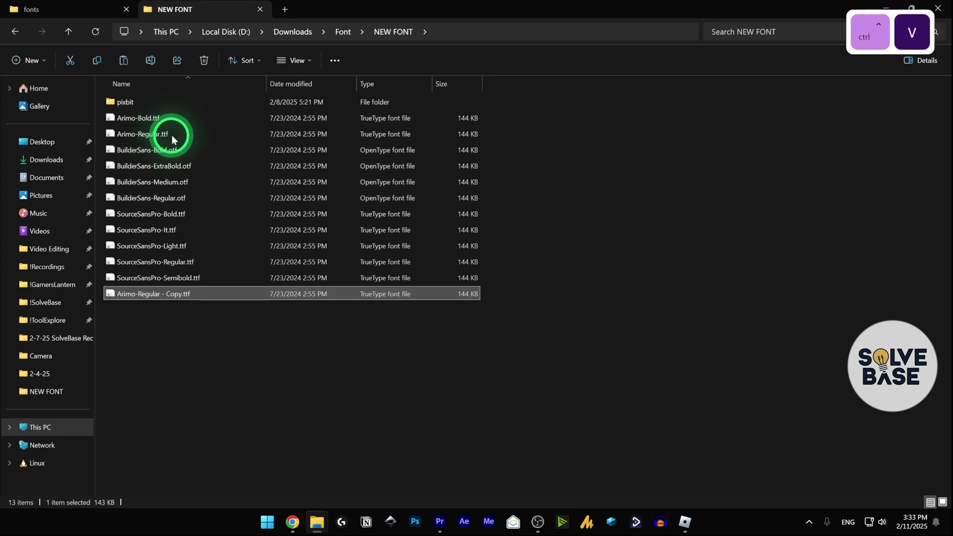
key(ctrl+v)
key(ctrl+v)
key(ctrl+v)
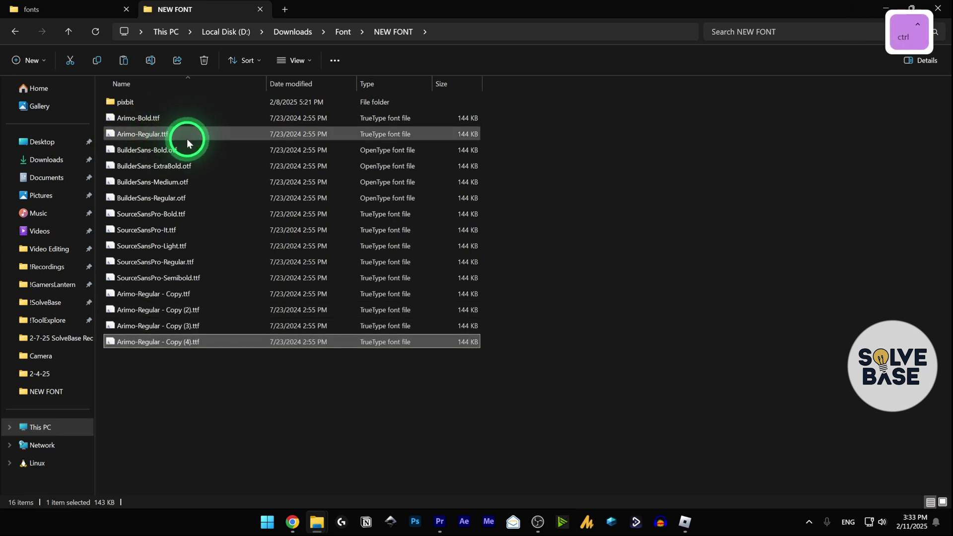
click(170, 291)
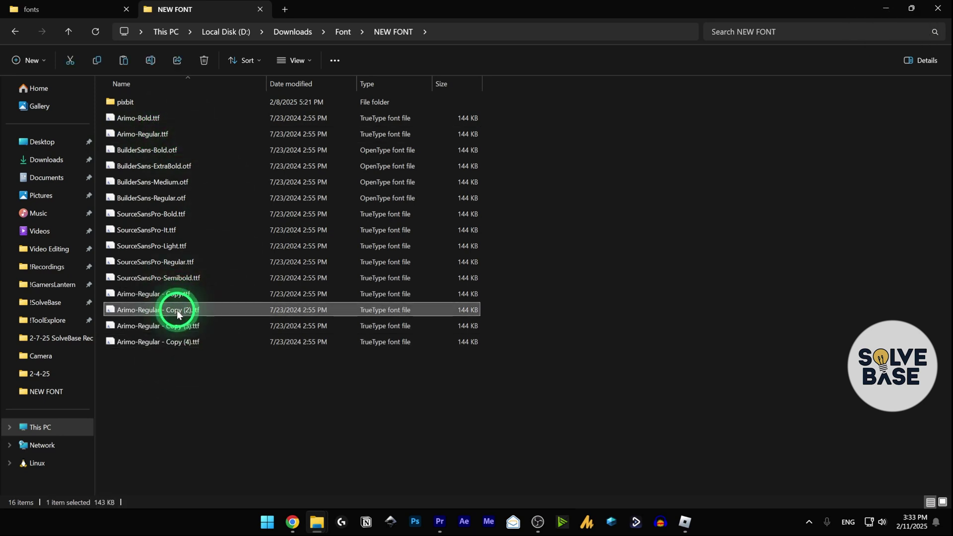
click(177, 342)
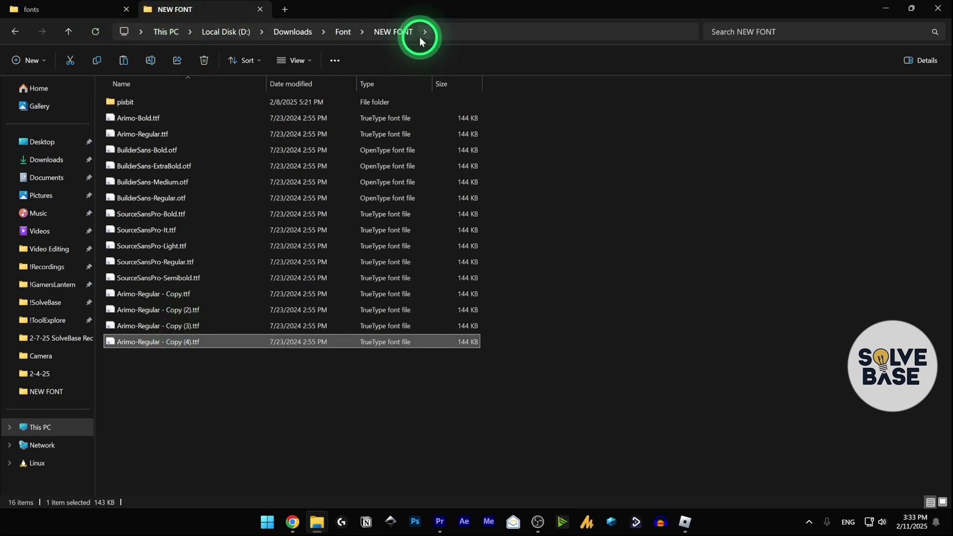
Rename Arimo-Regular - Copy to the copied name BuilderSans-ExtraBold
click(153, 166)
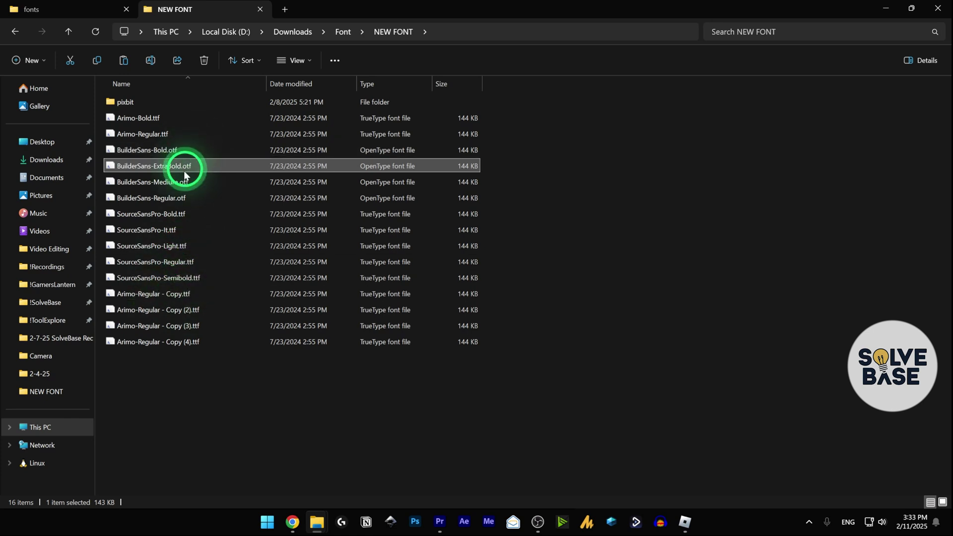
right_click(152, 164)
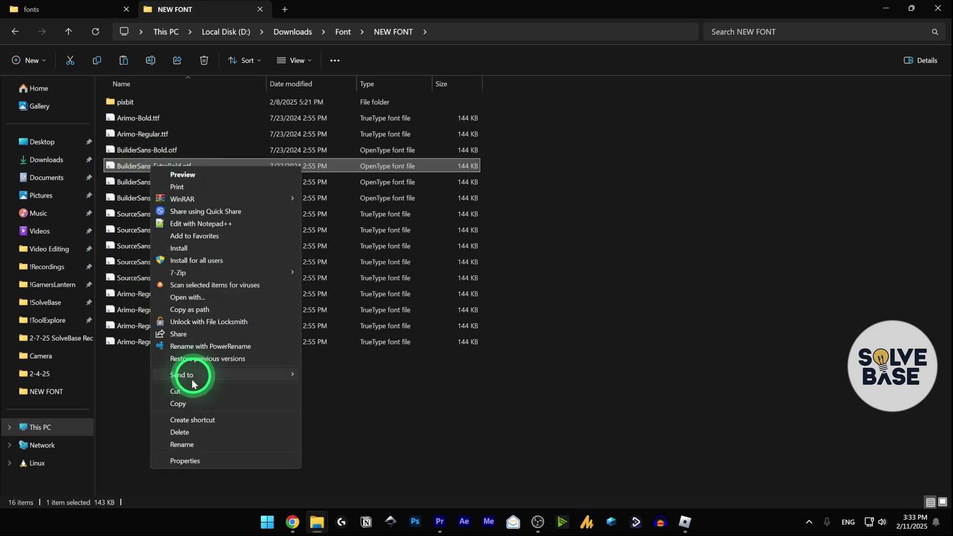
click(179, 446)
key(ctrl+c)
right_click(160, 294)
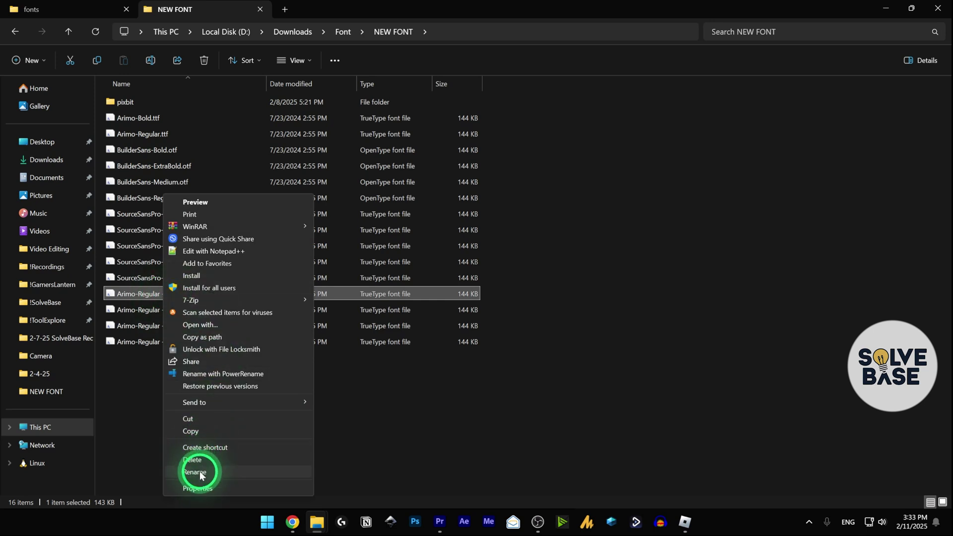
click(200, 472)
key(ctrl+v)
click(212, 328)
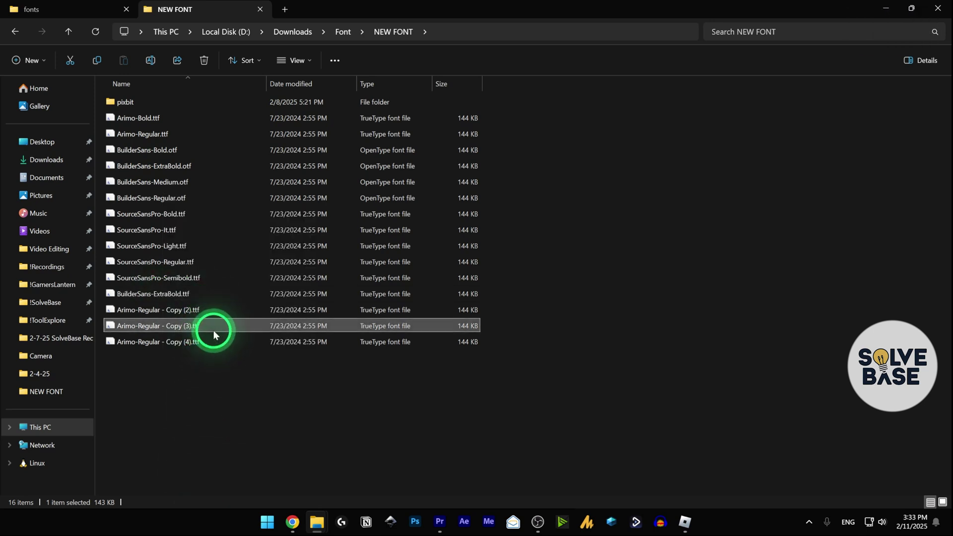
Change the renamed file's extension from .ttf to .otf and confirm
click(174, 296)
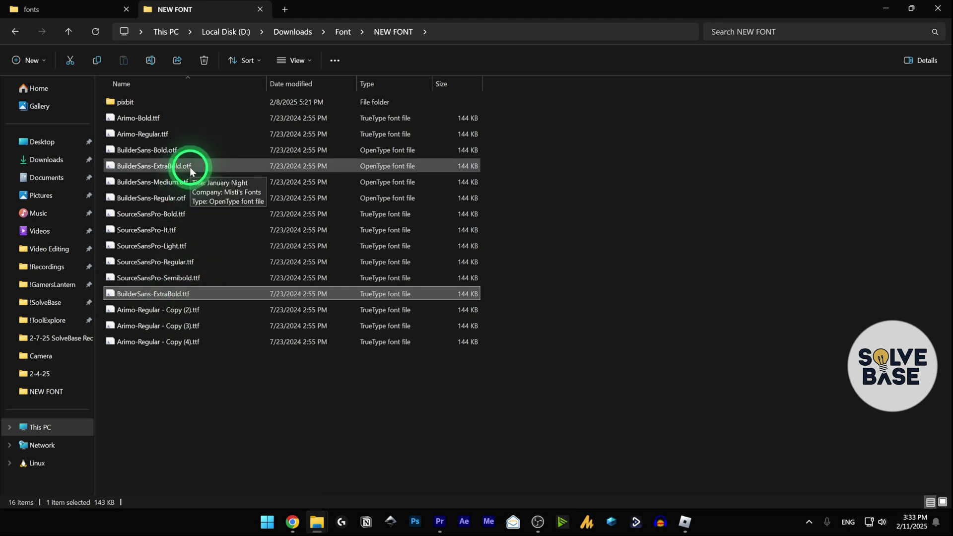
right_click(182, 279)
click(212, 471)
click(184, 279)
text(o)
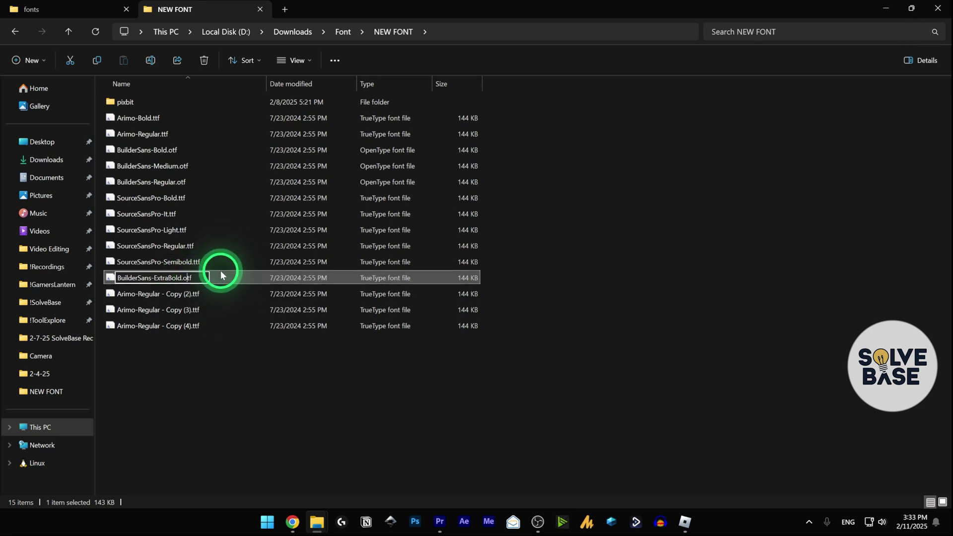
key(Return)
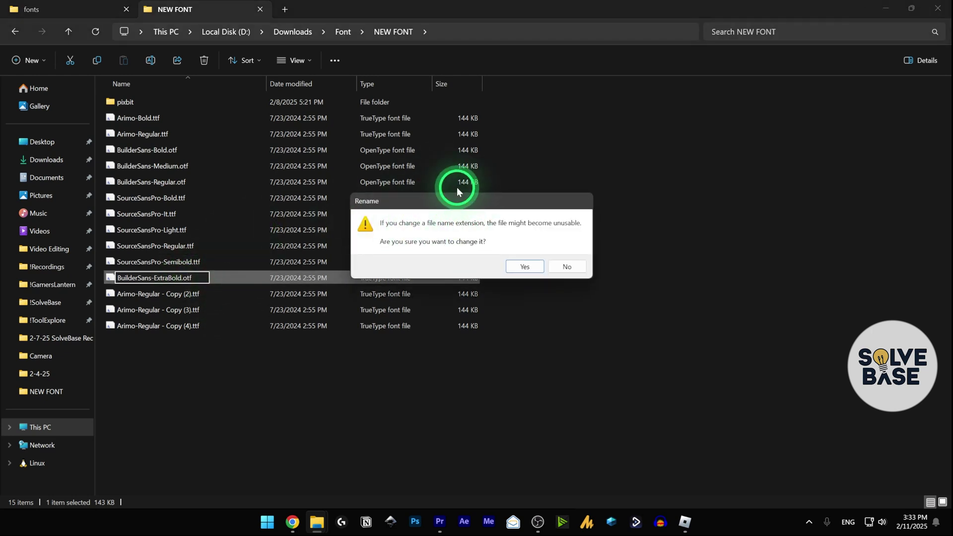
click(525, 268)
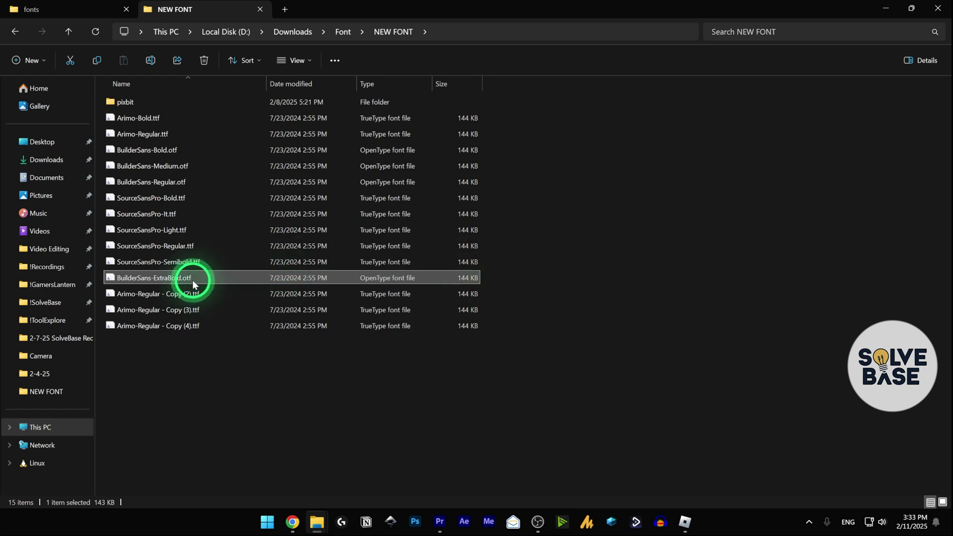
Delete the three leftover Arimo-Regular copies, Copy (2) through Copy (4)
click(546, 251)
click(197, 295)
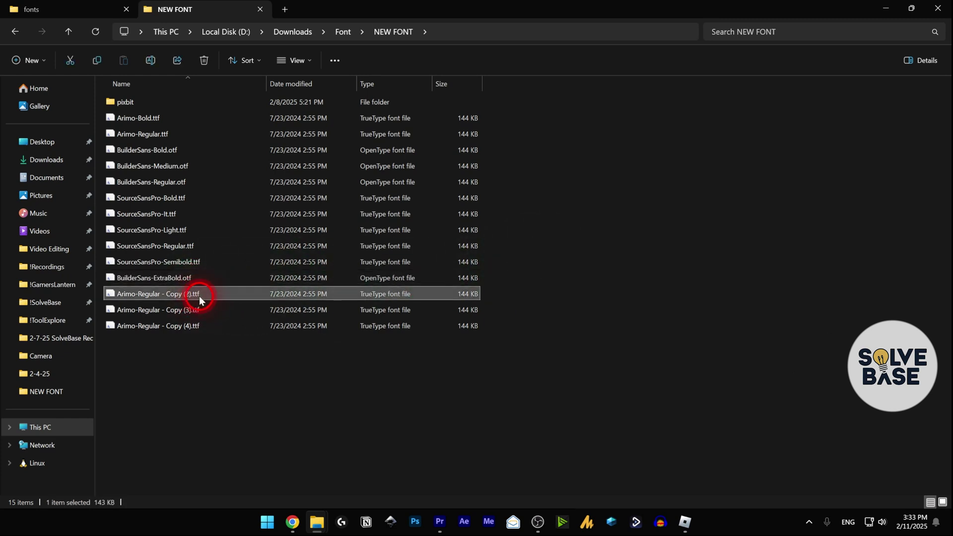
shift+click(196, 331)
key(Delete)
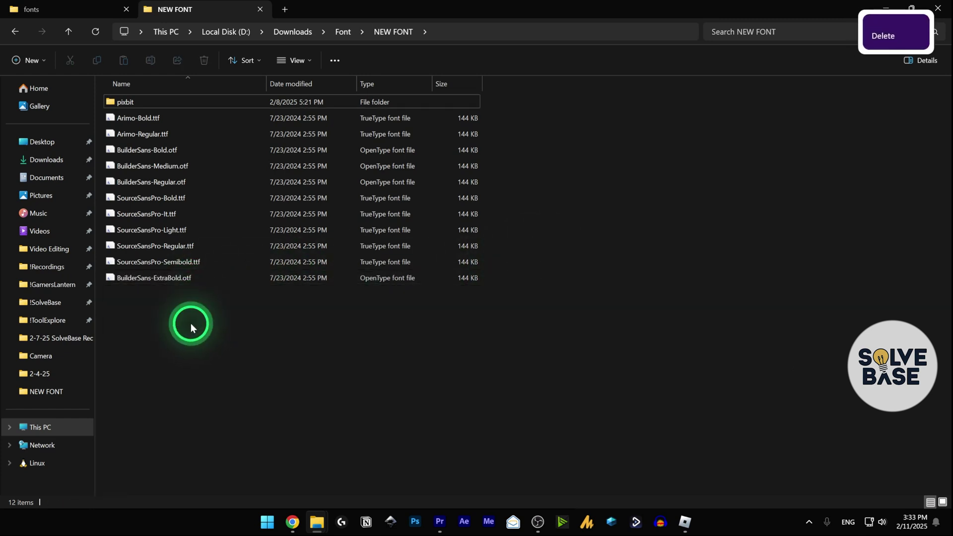
Select the four BuilderSans fonts in the NEW FONT folder
click(177, 277)
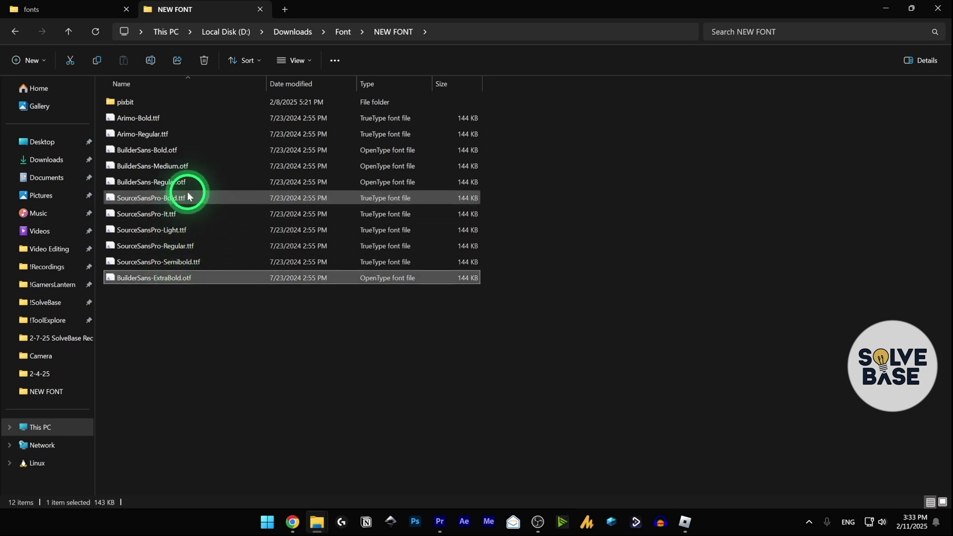
ctrl+click(164, 182)
ctrl+shift+click(193, 150)
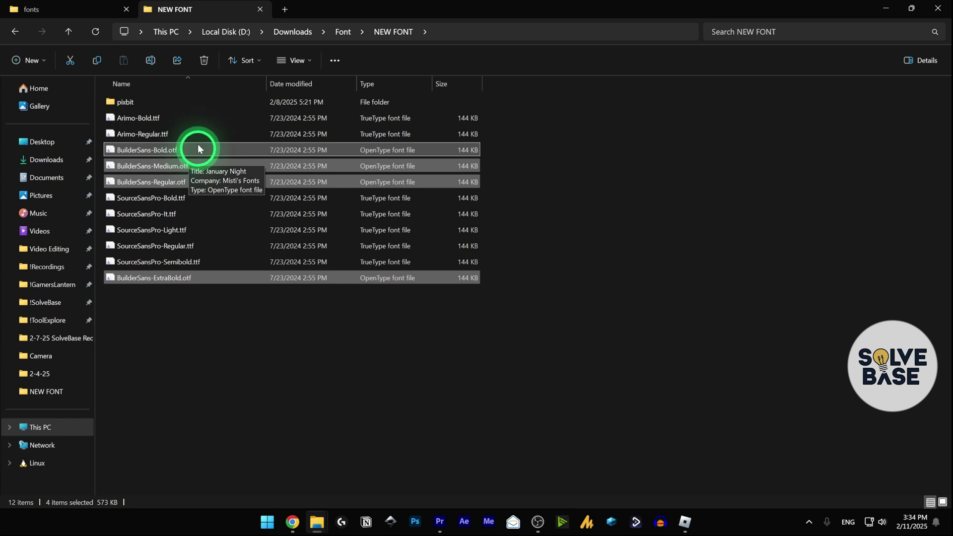
Refresh Roblox's fonts folder, check BuilderSans-Medium.otf, then bring up the Roblox app
click(64, 9)
click(695, 138)
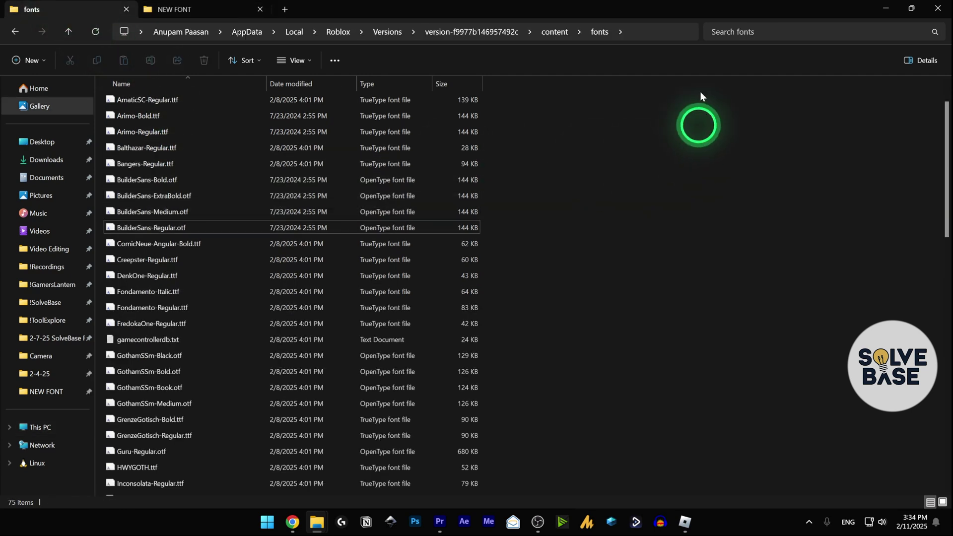
scroll(794, 208, up, 1)
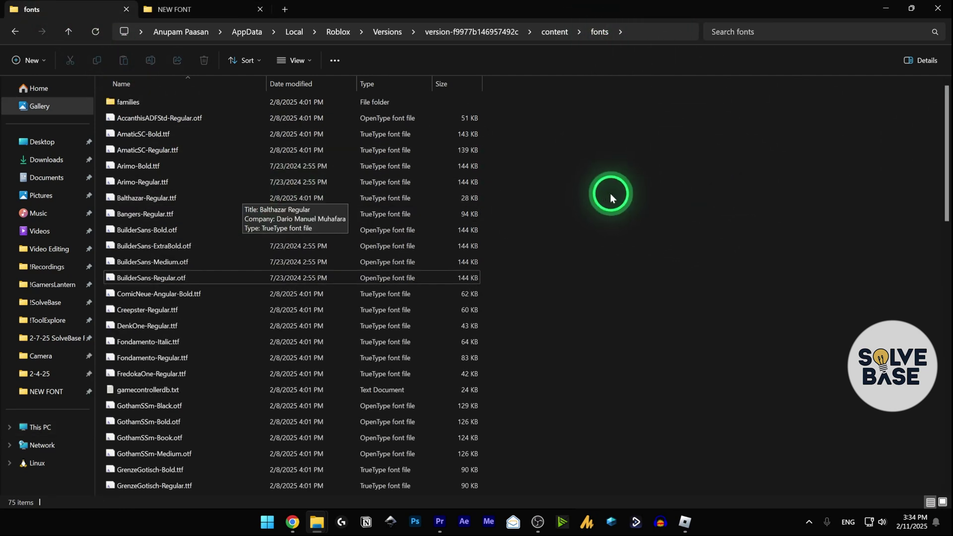
right_click(605, 189)
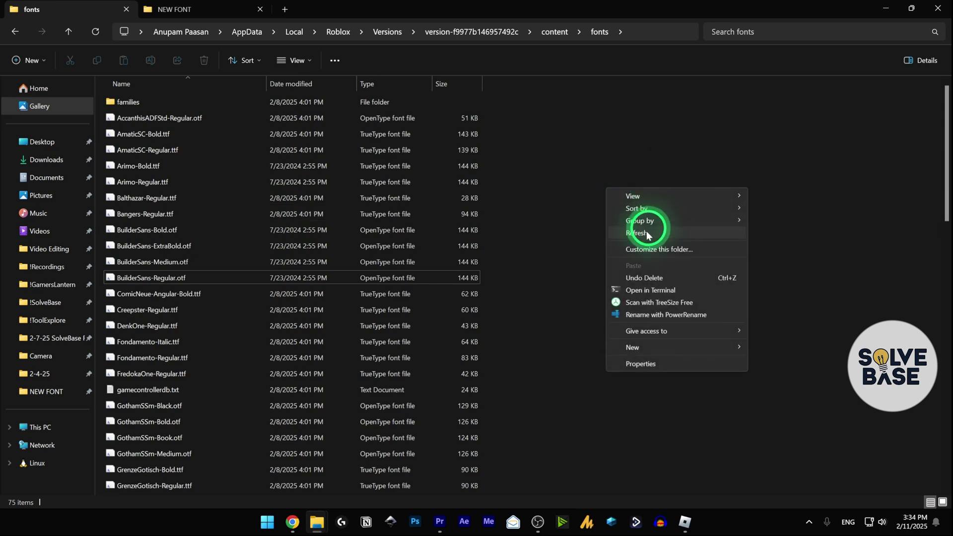
click(546, 133)
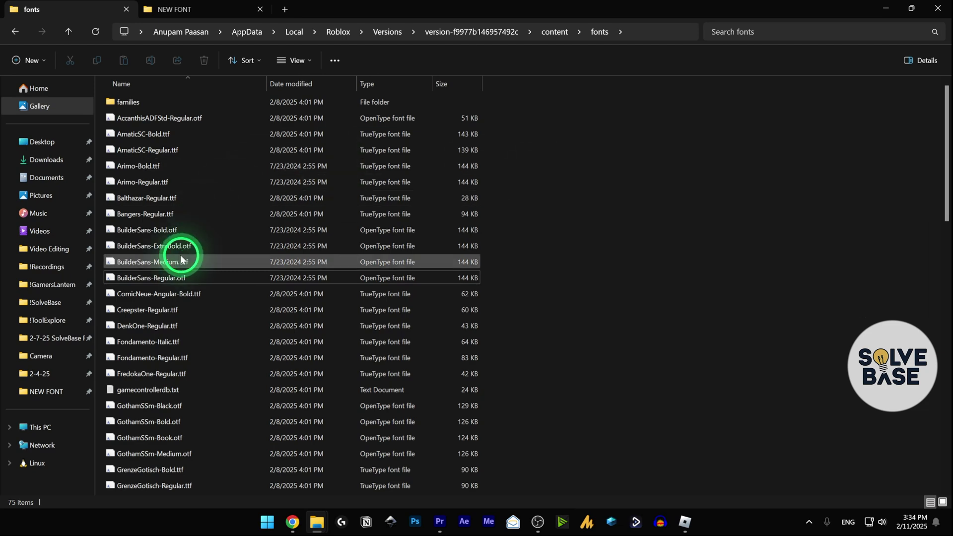
click(162, 264)
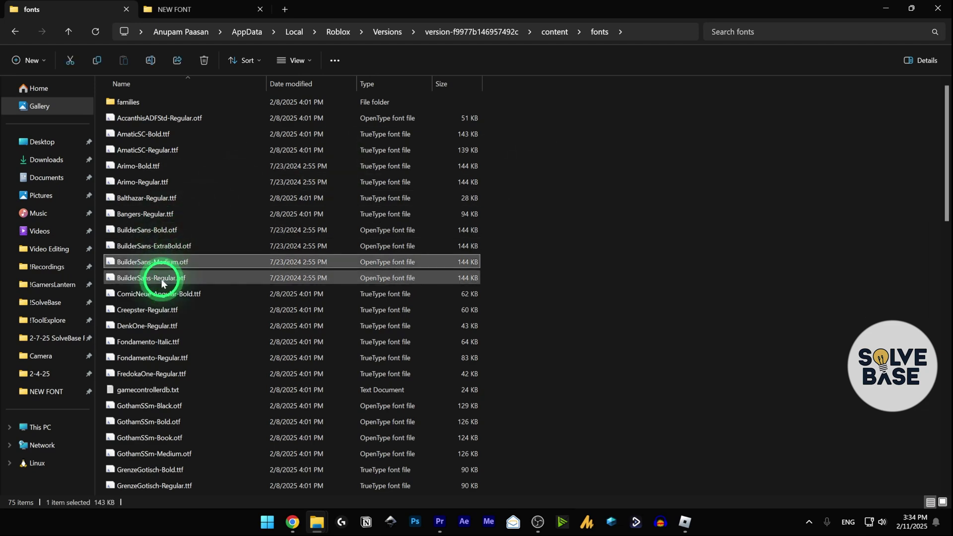
click(708, 470)
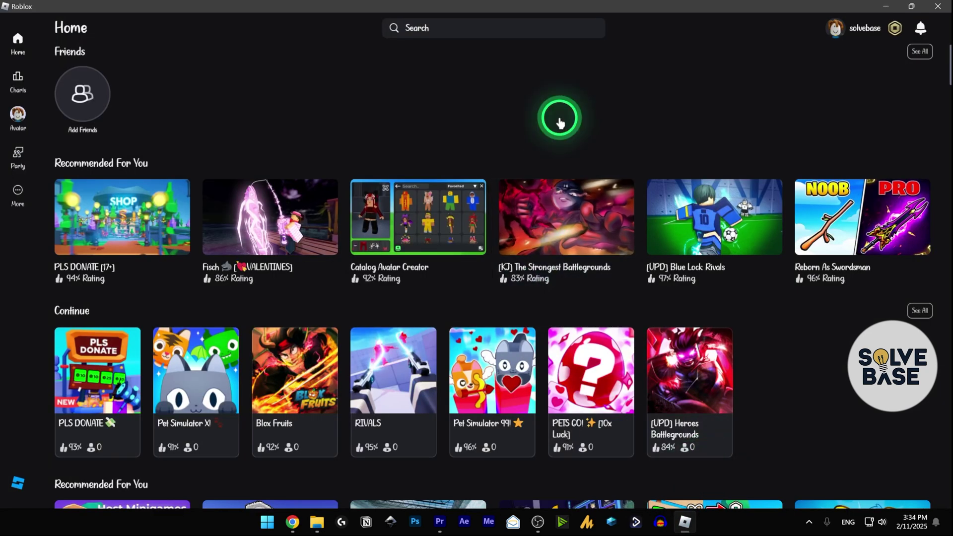